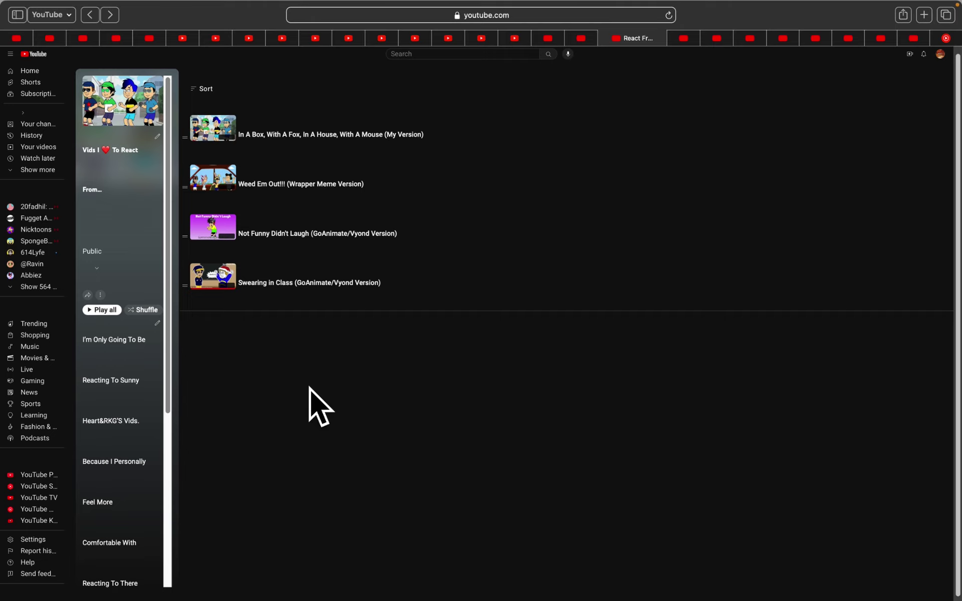
Open the Swearing in Class video, then select and right-click its title.
click(239, 298)
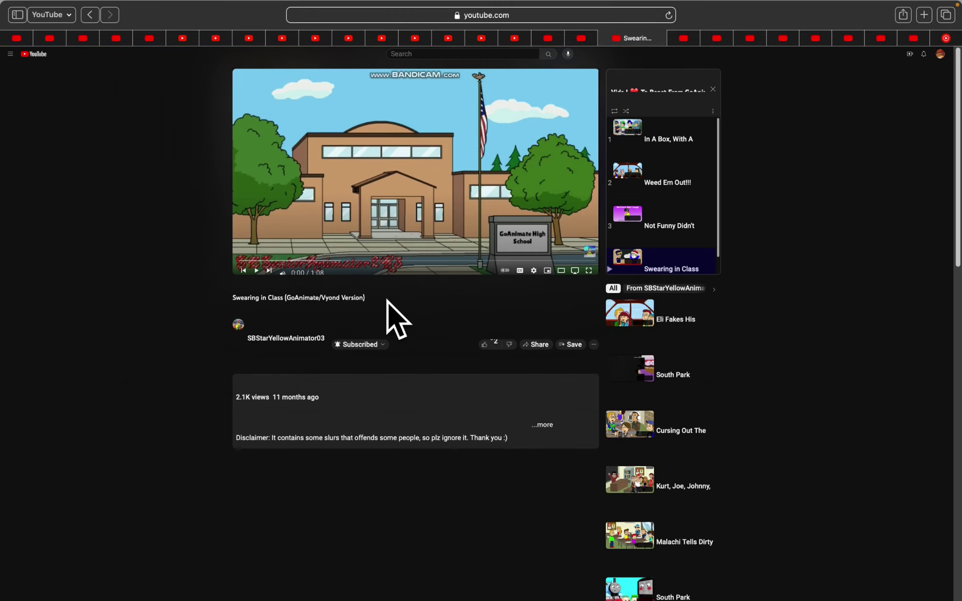
drag(296, 302, 178, 315)
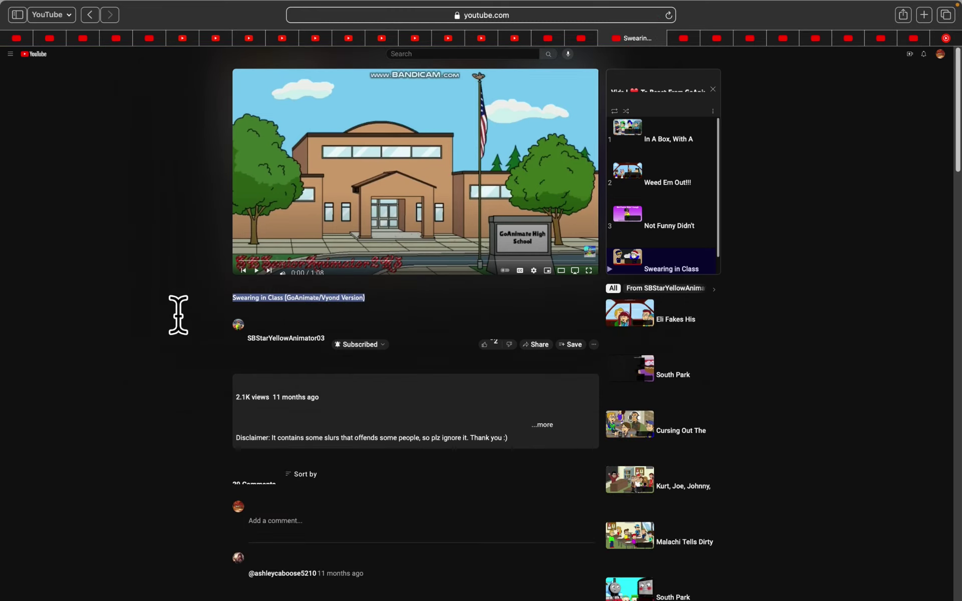
right_click(269, 299)
Browse the title's context menu down to the speech options, then dismiss it.
key(Down)
key(Down)
key(Down)
key(Down)
key(Down)
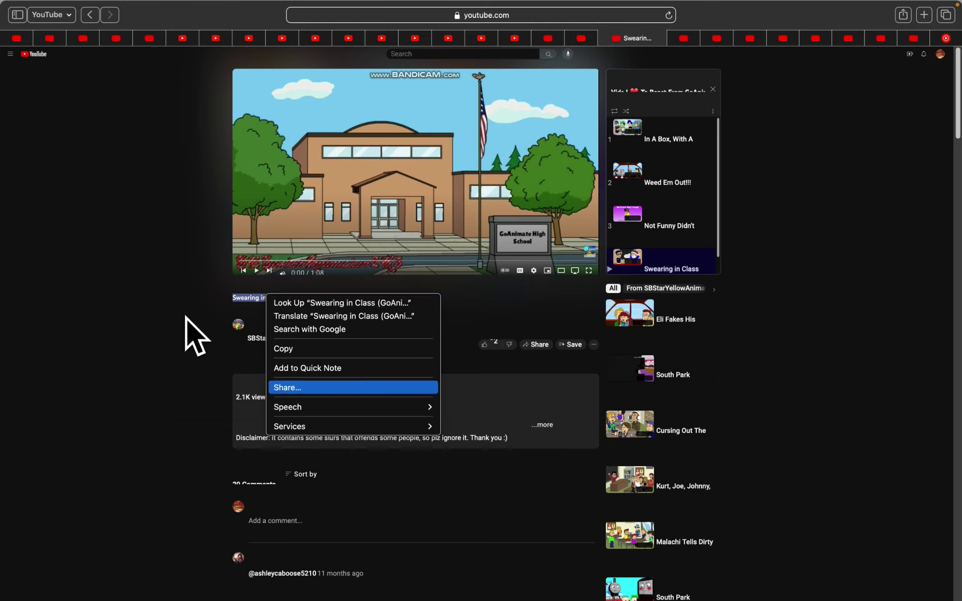
key(Down)
key(Down)
key(Right)
key(Return)
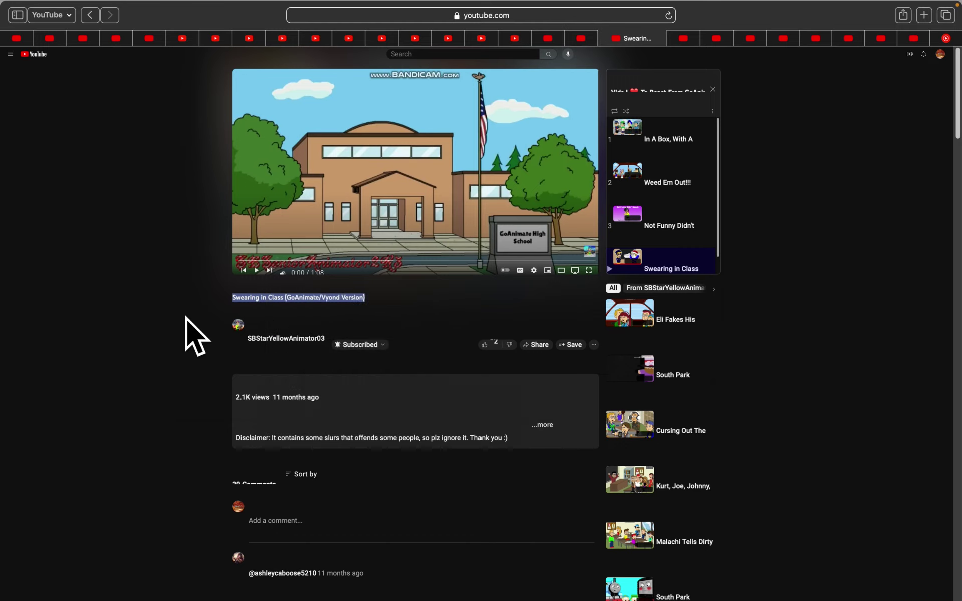
click(186, 317)
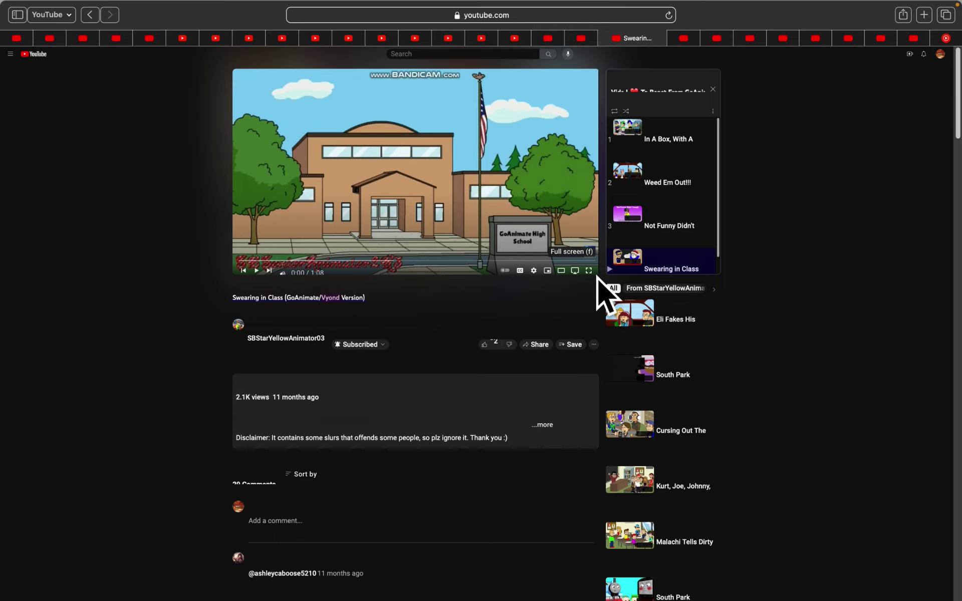
Play Swearing in Class full screen up to 0:49 of 1:08.
key(f)
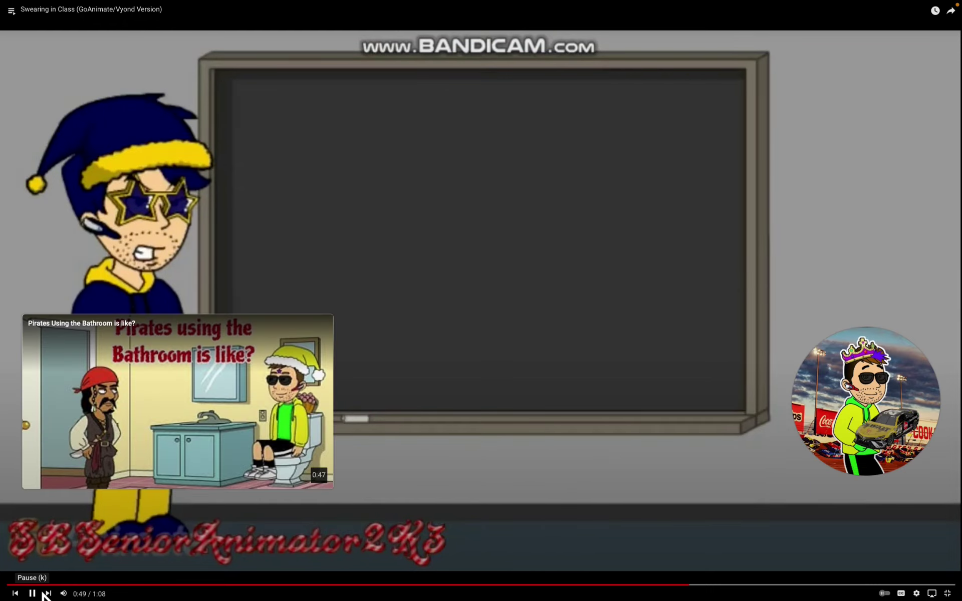
Pause Swearing in Class at 0:49 of 1:08.
click(43, 594)
Resume Swearing in Class from 0:49 and play toward the 1:08 end.
click(42, 592)
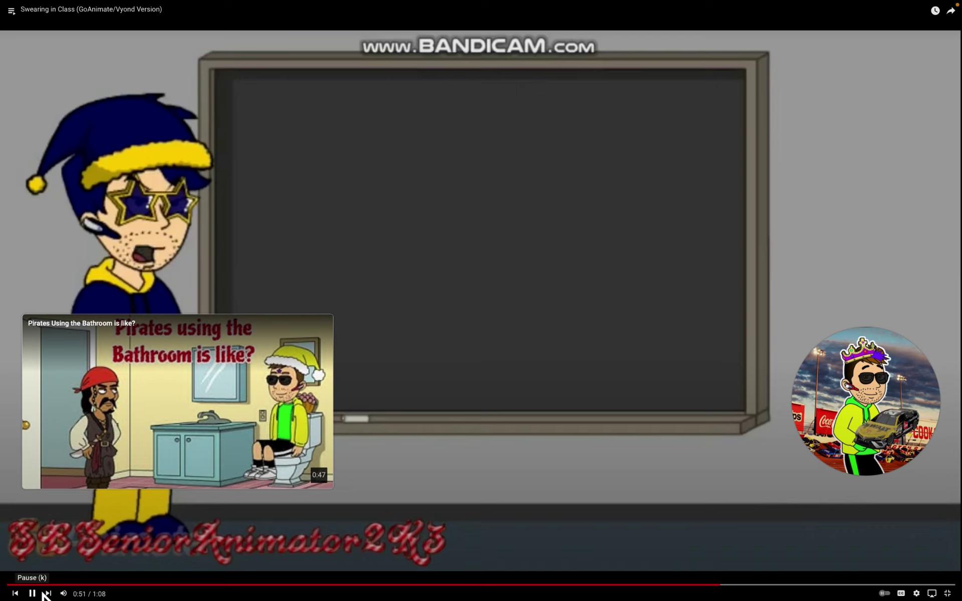